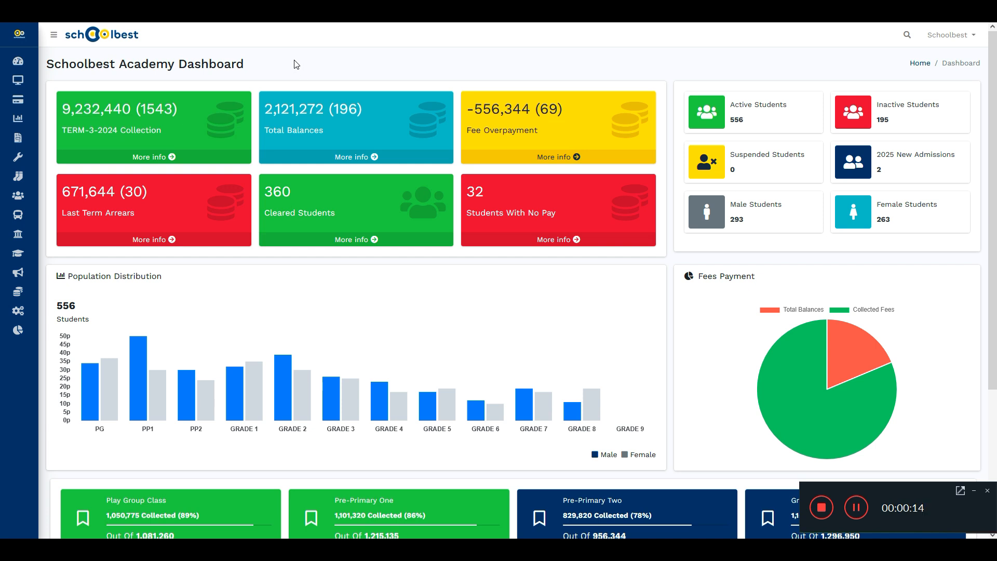
Step: Open the list of school uniform items and start a new uniform item
mouse_move(27, 111)
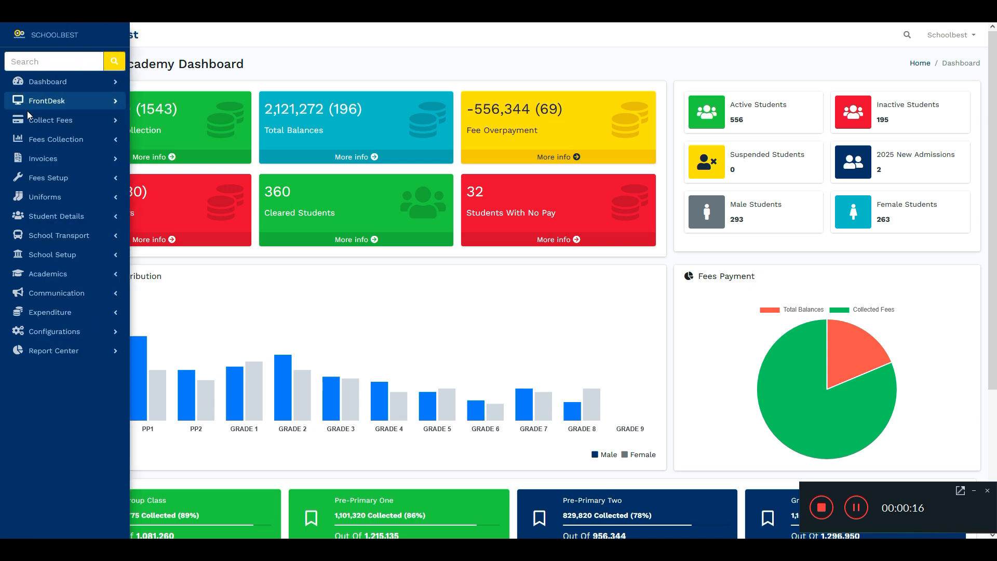
click(51, 201)
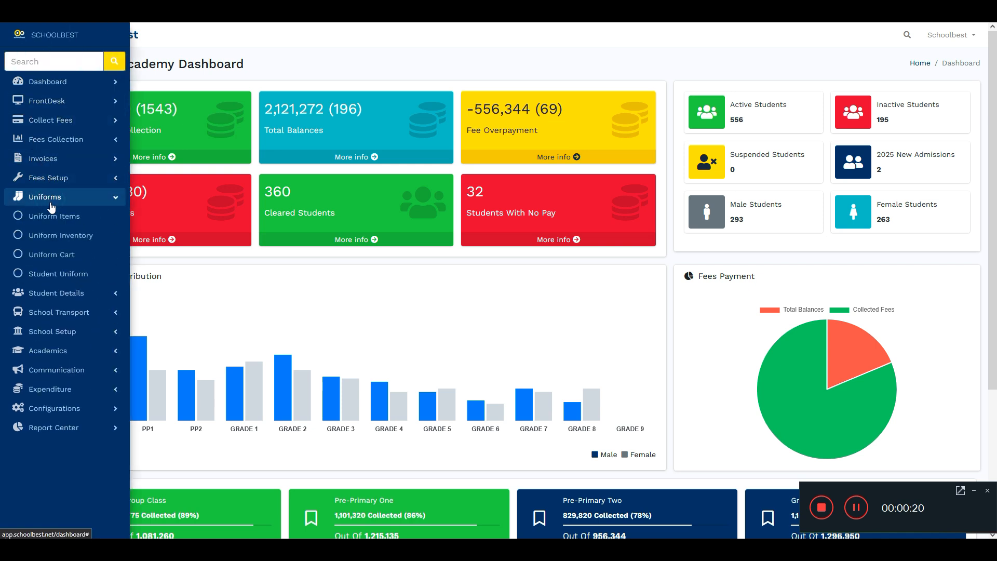
click(51, 220)
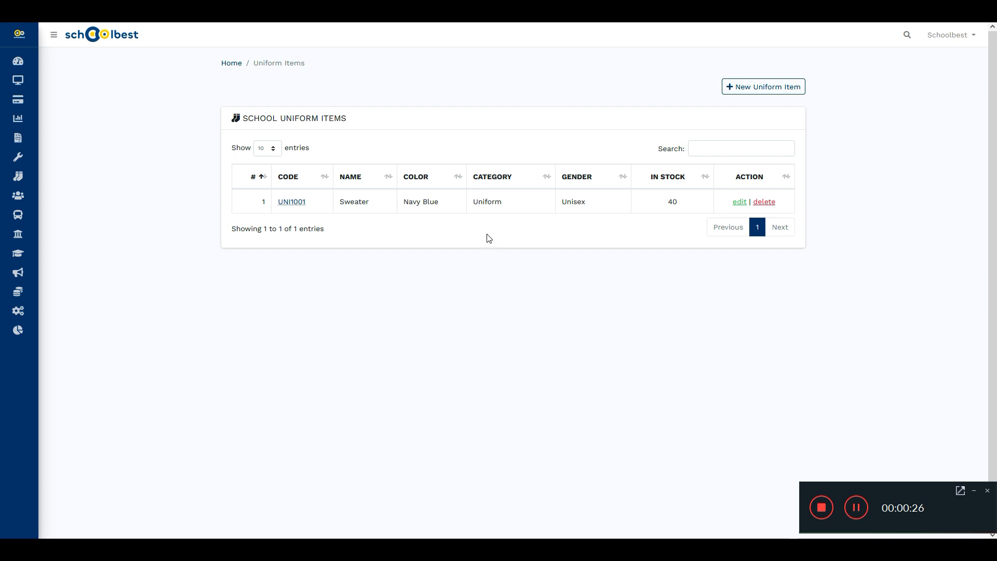
click(748, 92)
Step: Name the new uniform item Shirt and set its color to White
click(449, 203)
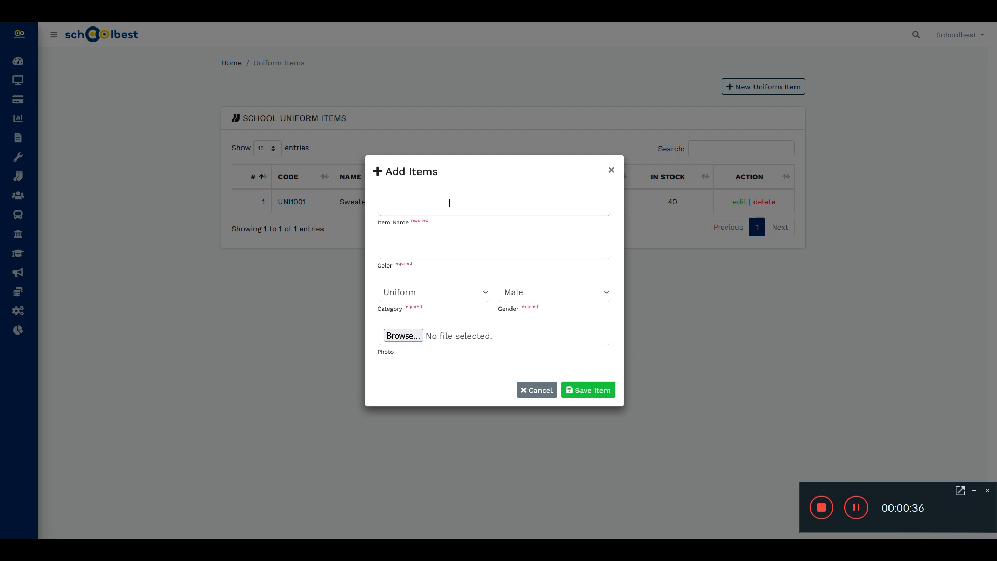
text(Shi)
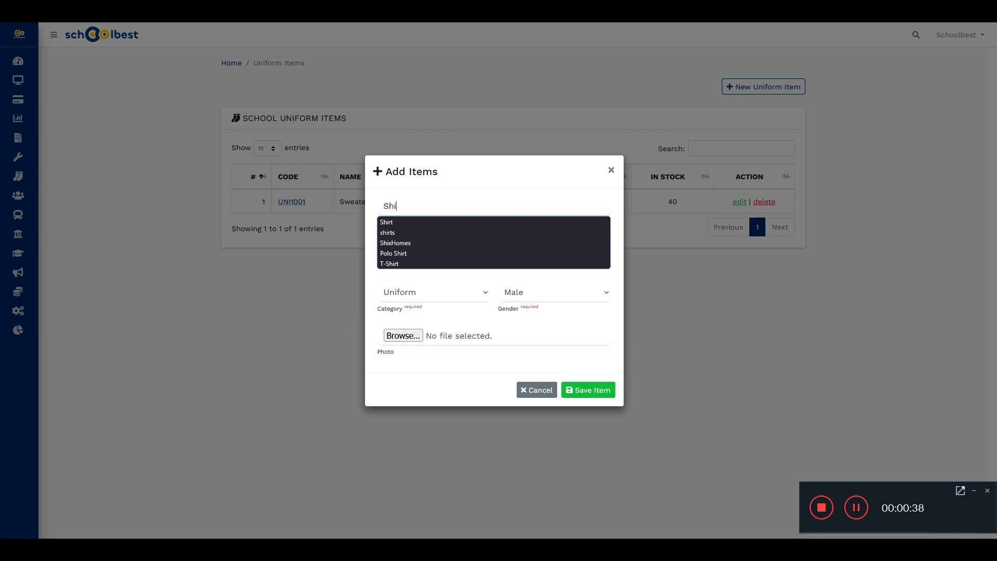
text(rt)
click(480, 201)
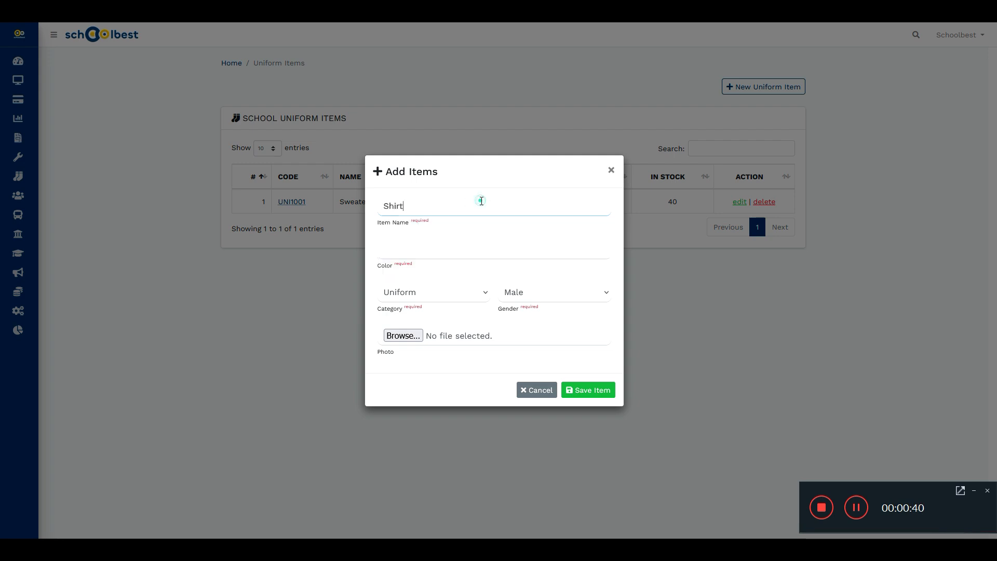
click(410, 250)
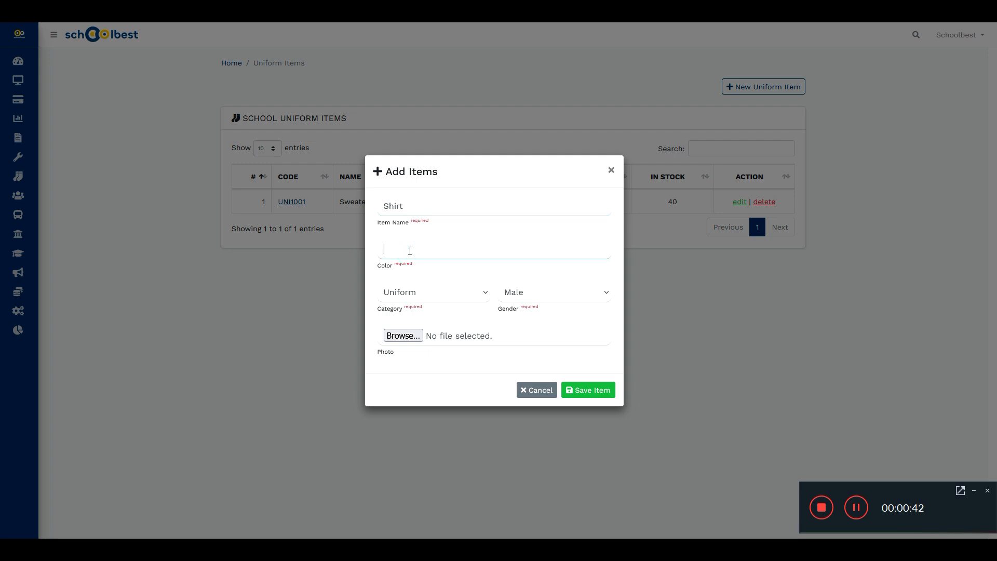
text(white)
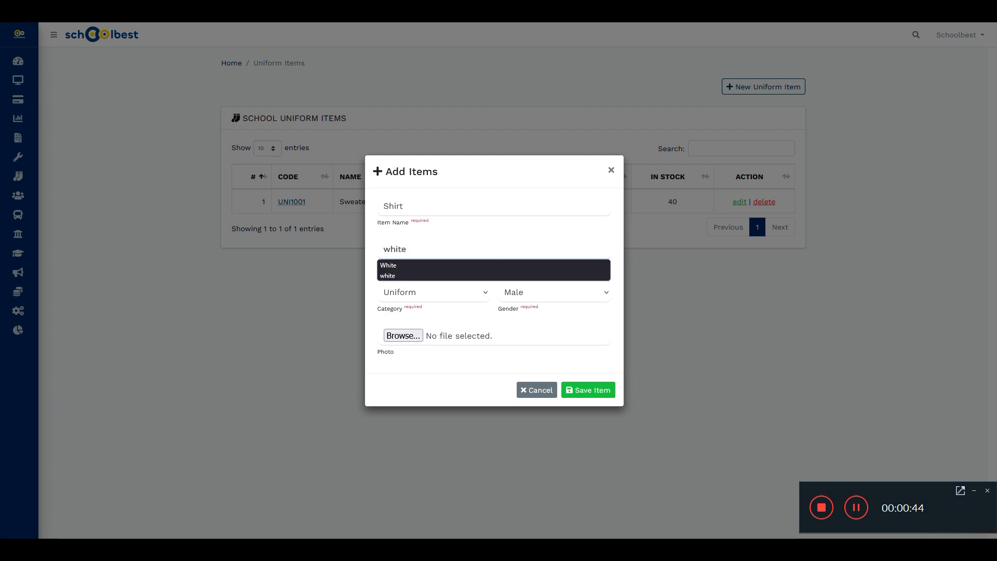
key(Left)
key(BackSpace)
text(W)
click(520, 324)
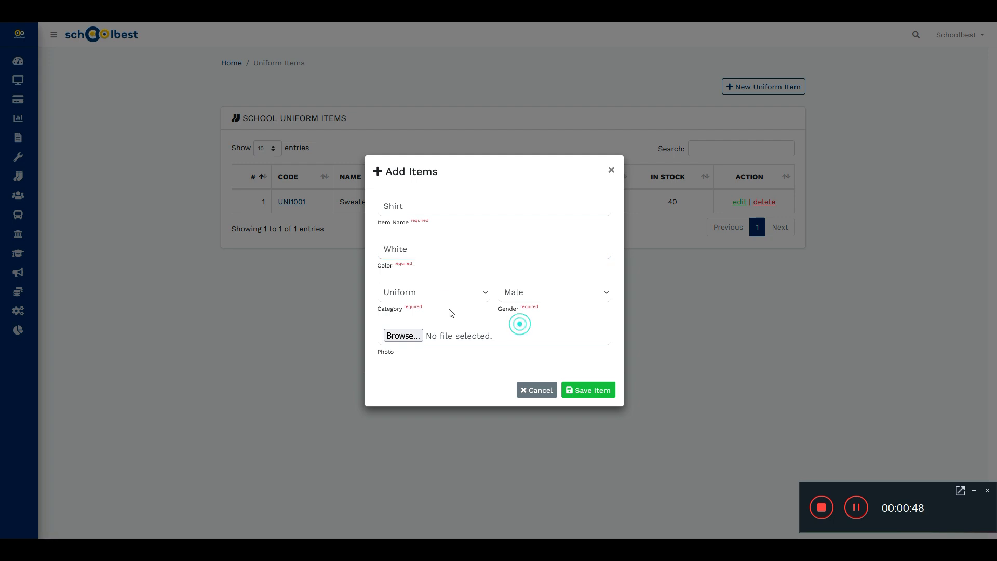
Step: Choose Uniform as the category and Male as the gender, and save the item without a photo
click(407, 295)
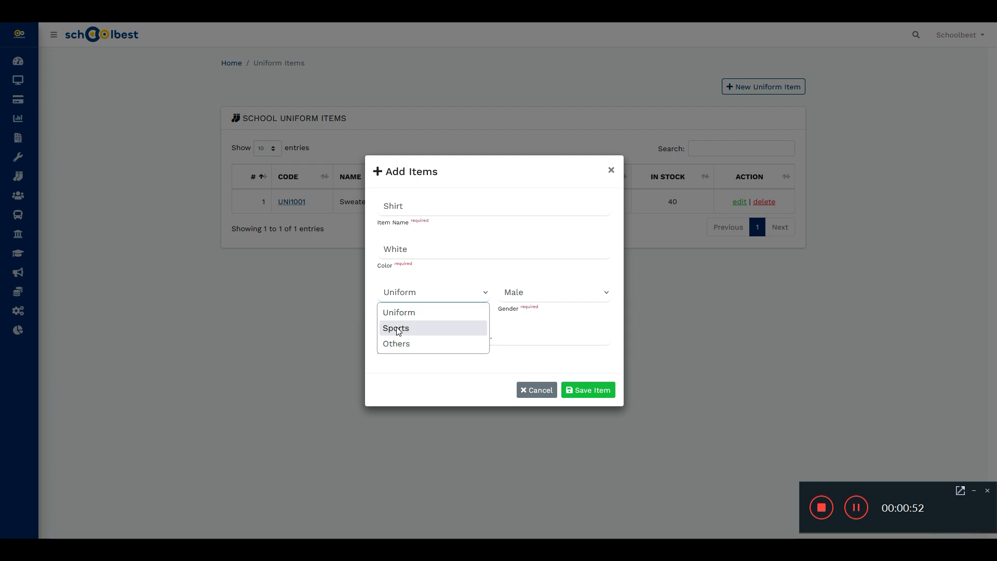
click(407, 314)
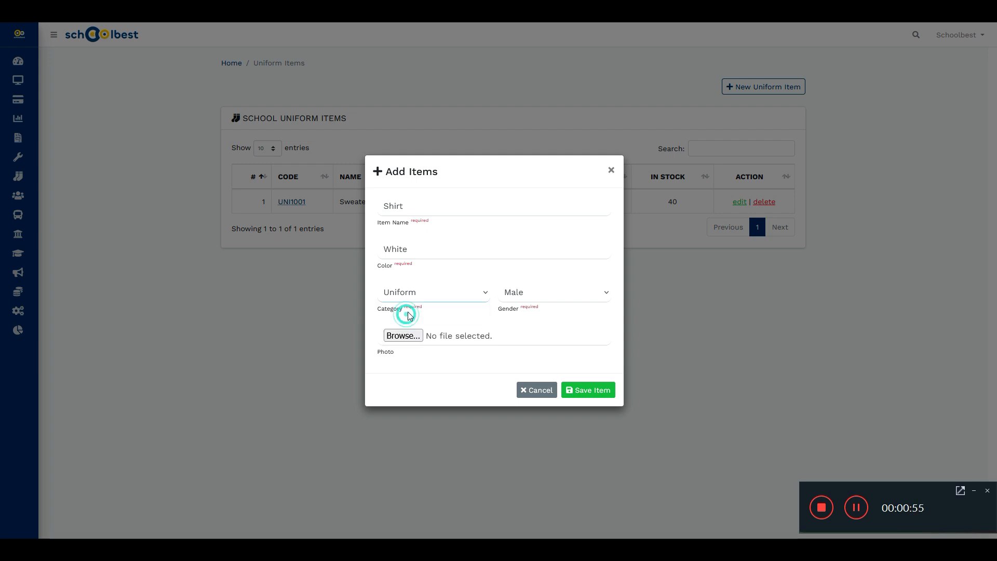
click(531, 299)
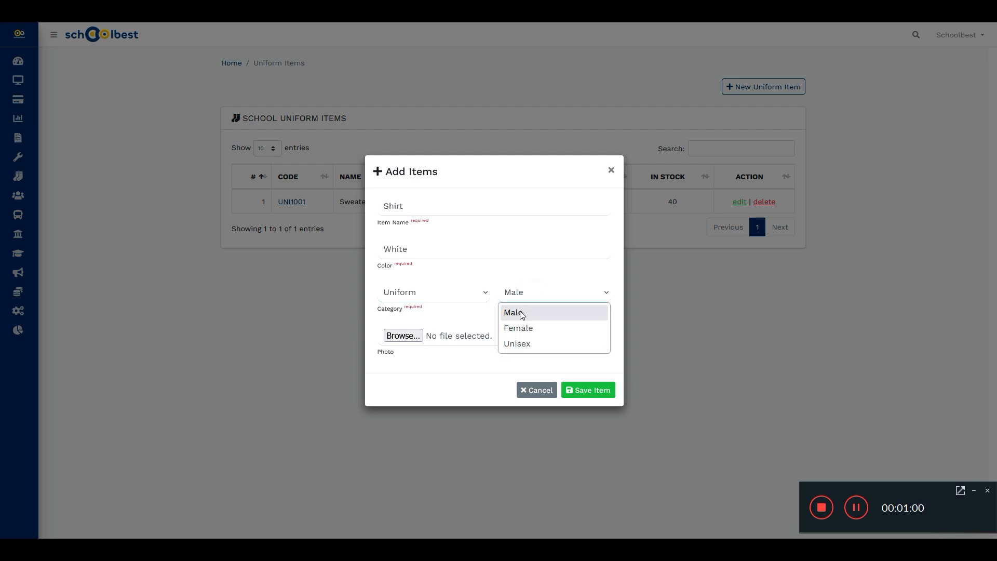
click(521, 314)
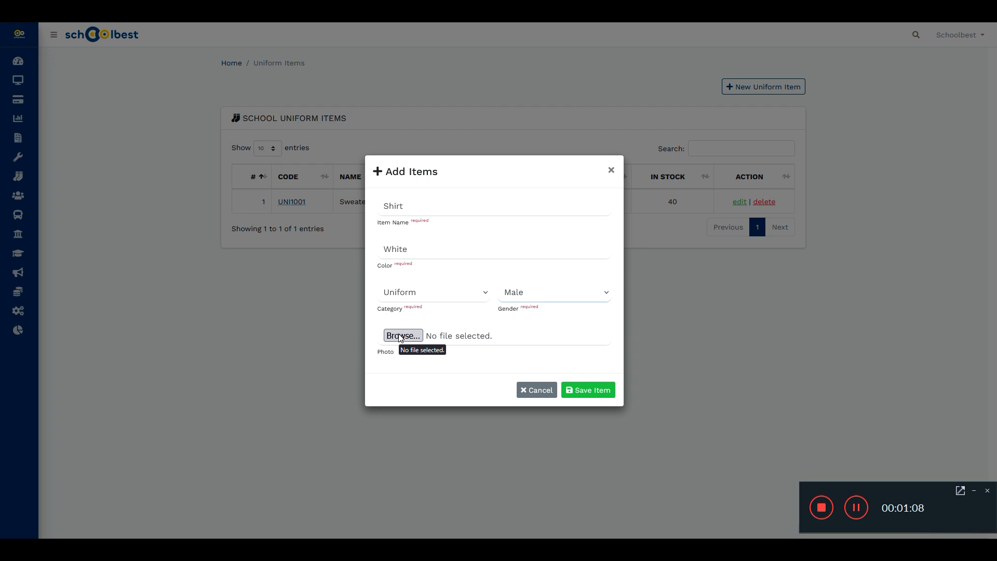
click(588, 397)
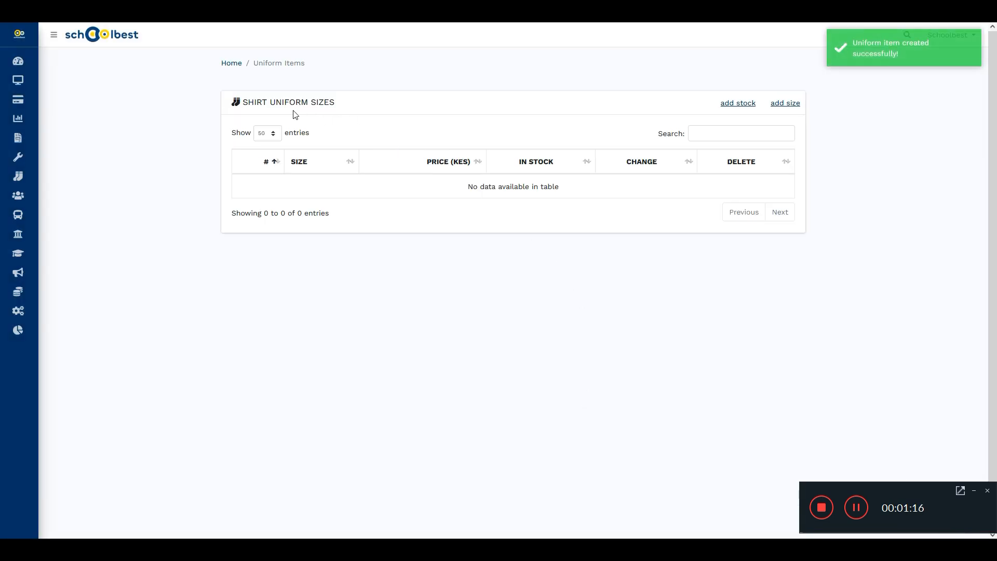
Step: Start adding sizes to the shirt, pricing size S at 300 and size M at 350
drag(244, 103, 335, 102)
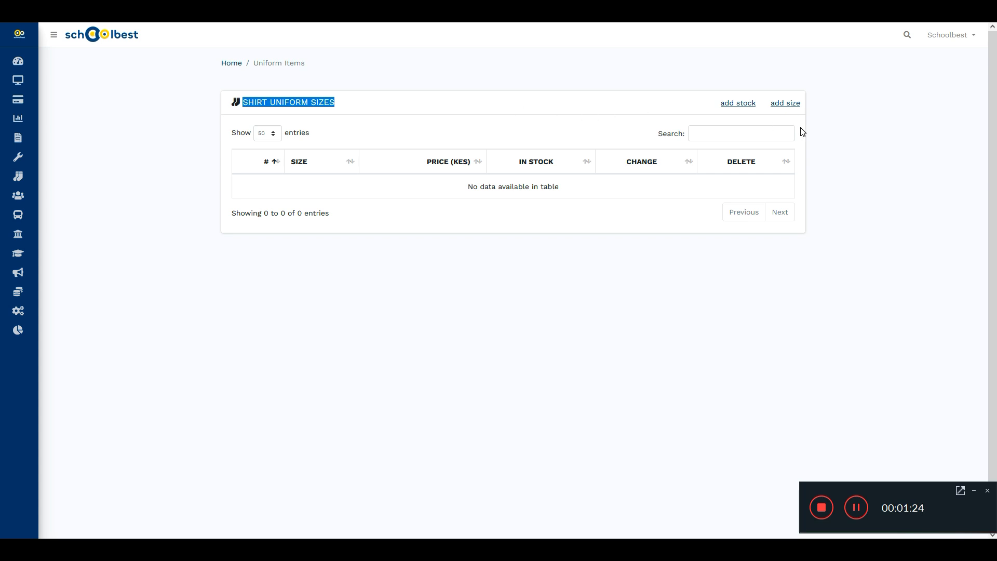
click(783, 106)
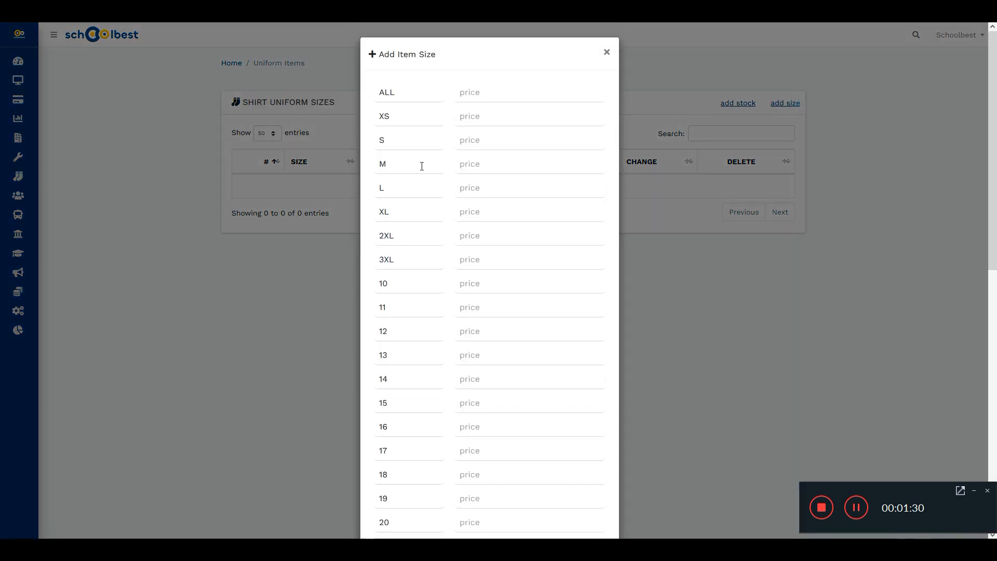
scroll(418, 167, down, 10)
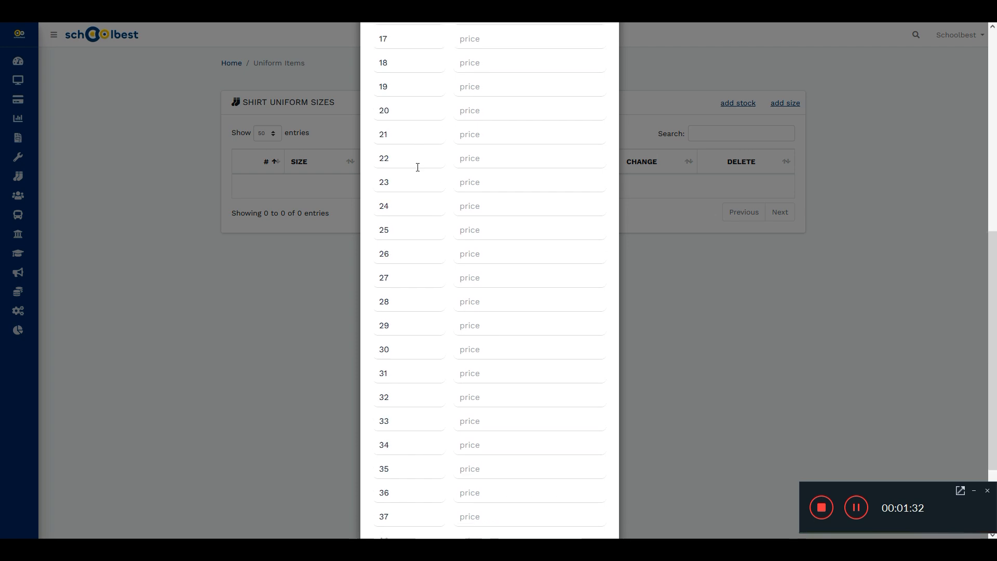
scroll(416, 169, up, 10)
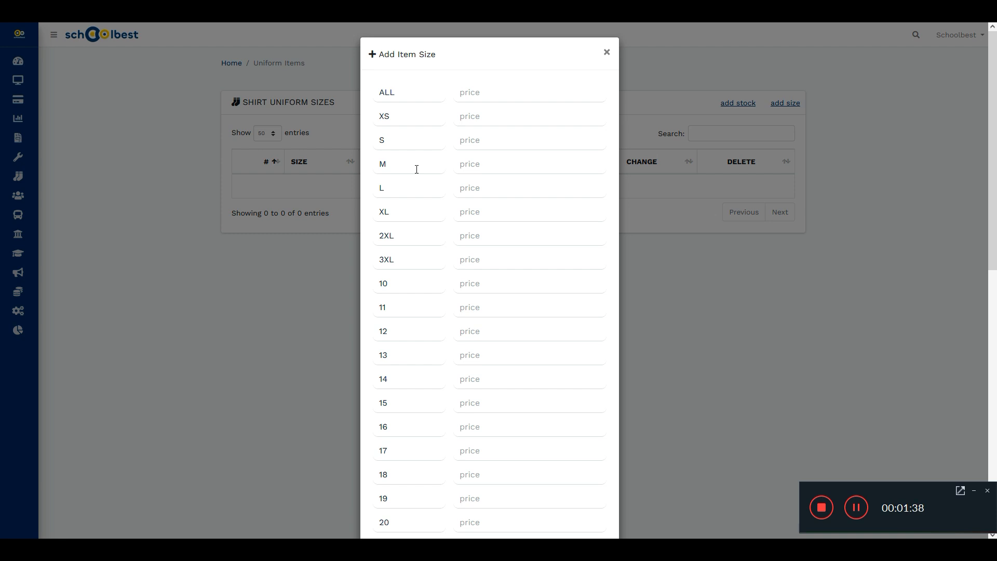
click(468, 140)
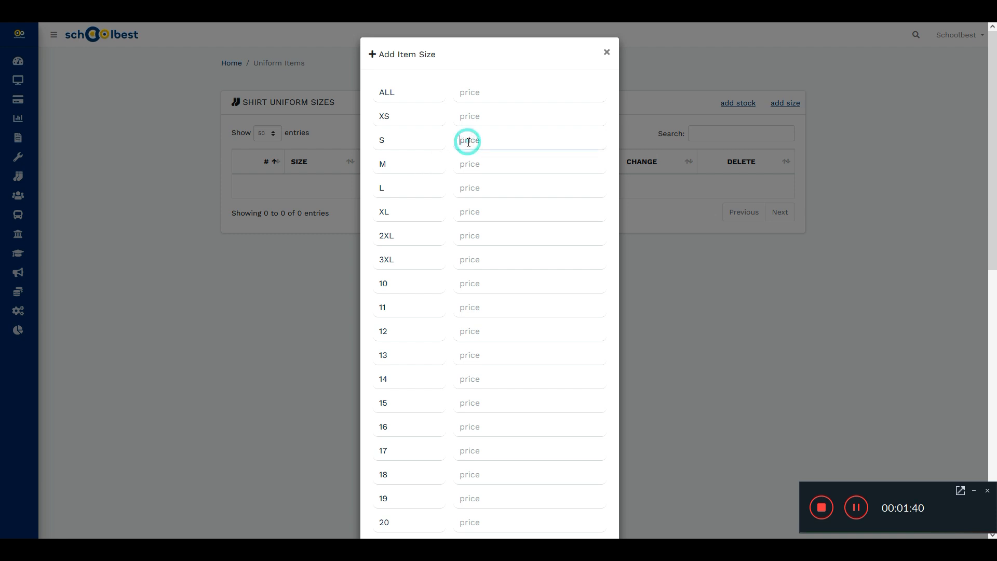
text(300)
click(469, 165)
text(35)
Step: Price size L at 500 and size XL at 650, and save the shirt's sizes
click(475, 191)
text(500)
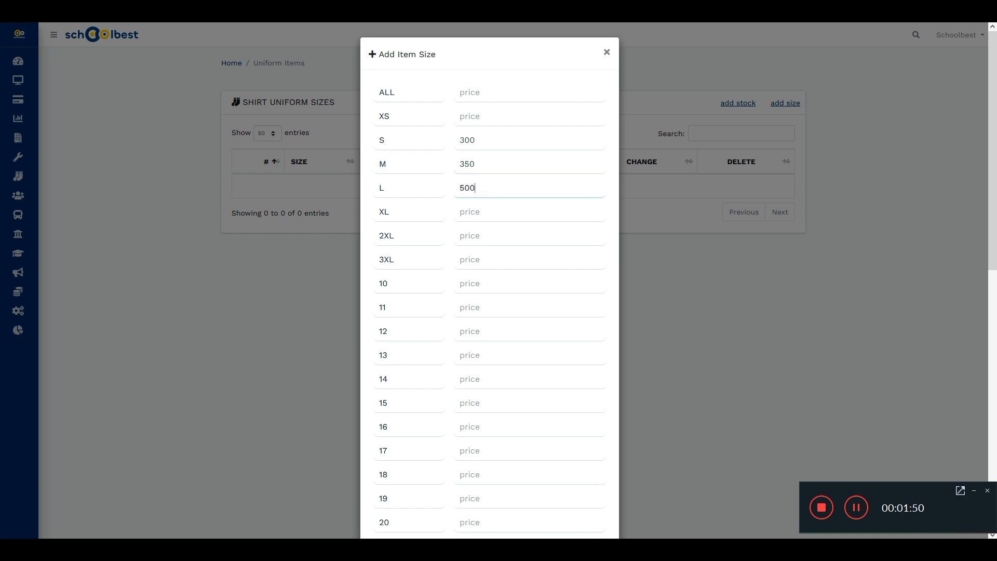
click(473, 210)
text(650)
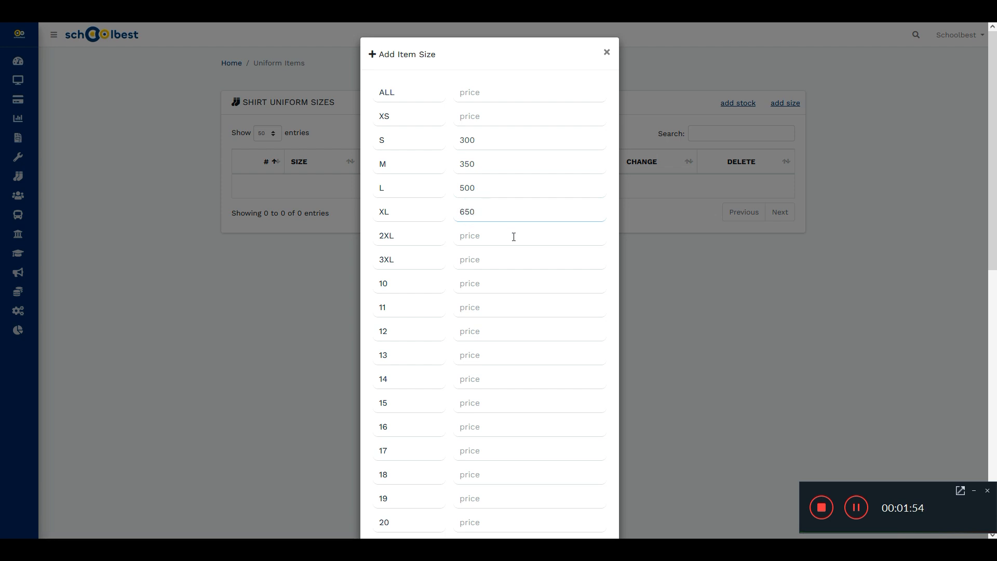
scroll(514, 237, down, 3)
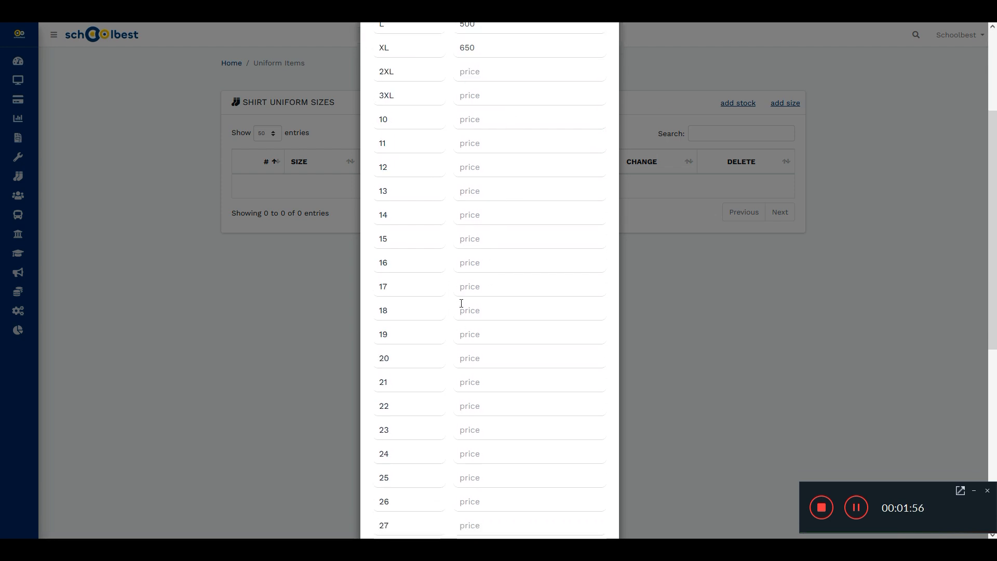
scroll(461, 303, down, 7)
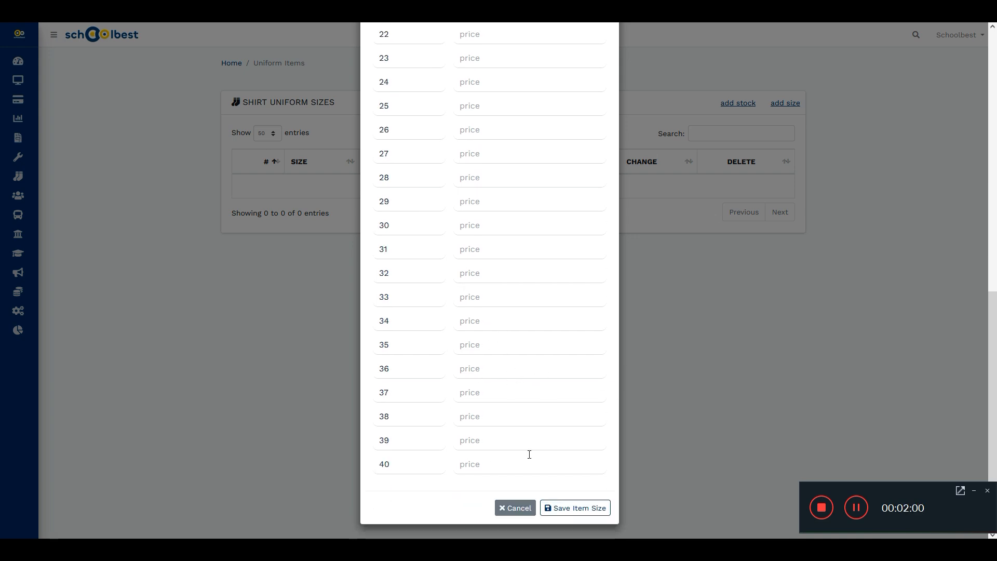
click(573, 509)
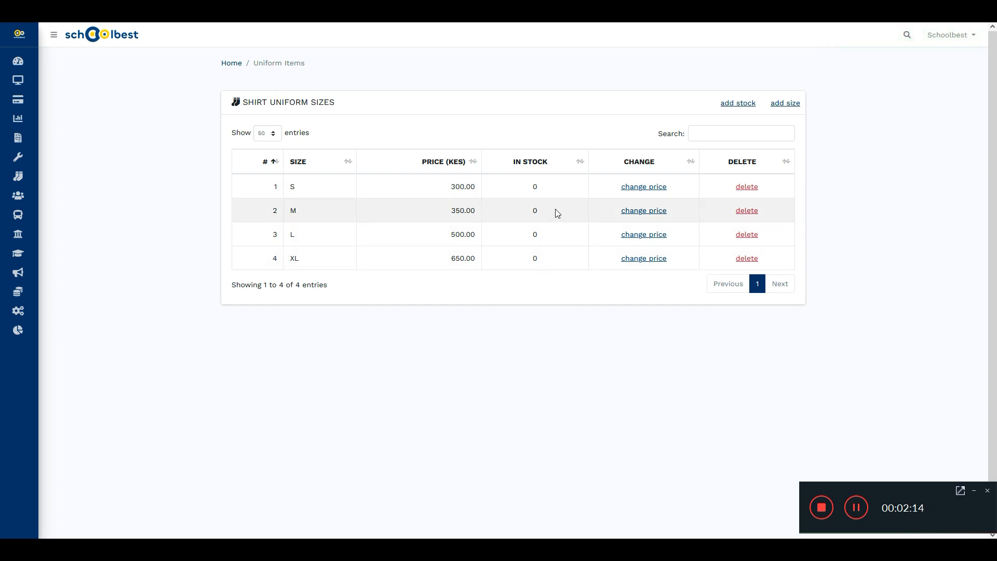
click(641, 212)
double_click(478, 260)
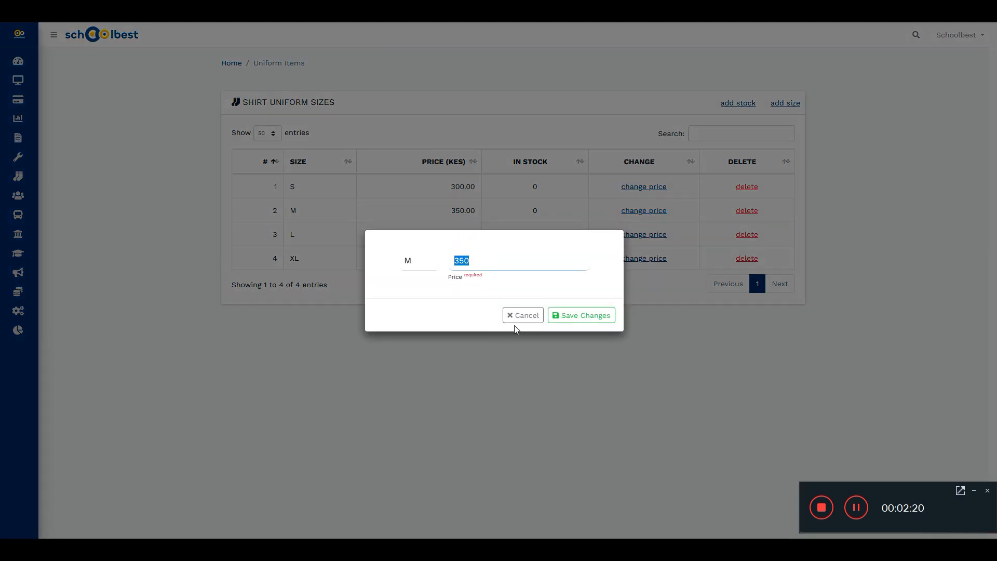
click(523, 316)
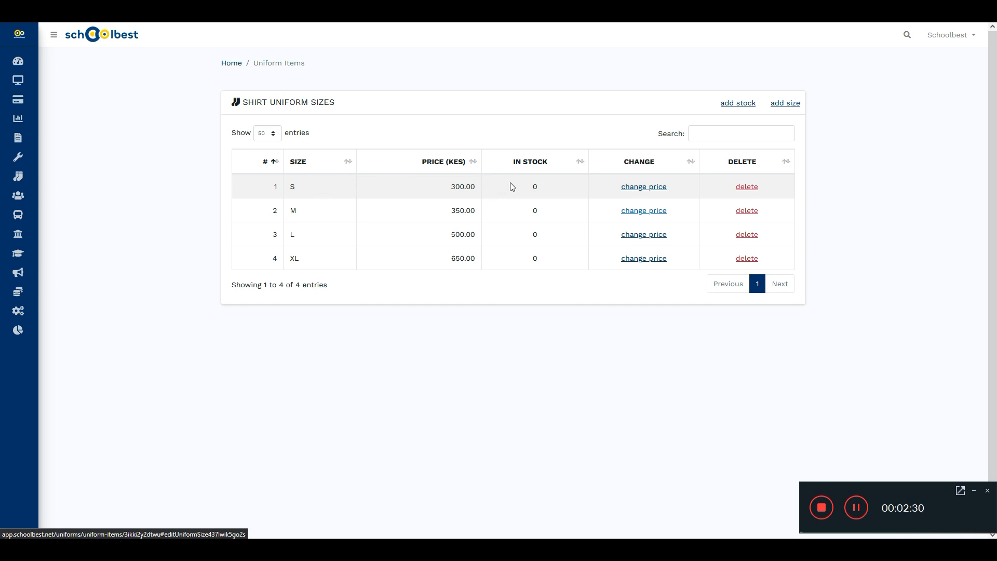
Step: Add shirt stock quantities of 15 for S, 10 for M, 9 for L and 6 for XL
click(728, 105)
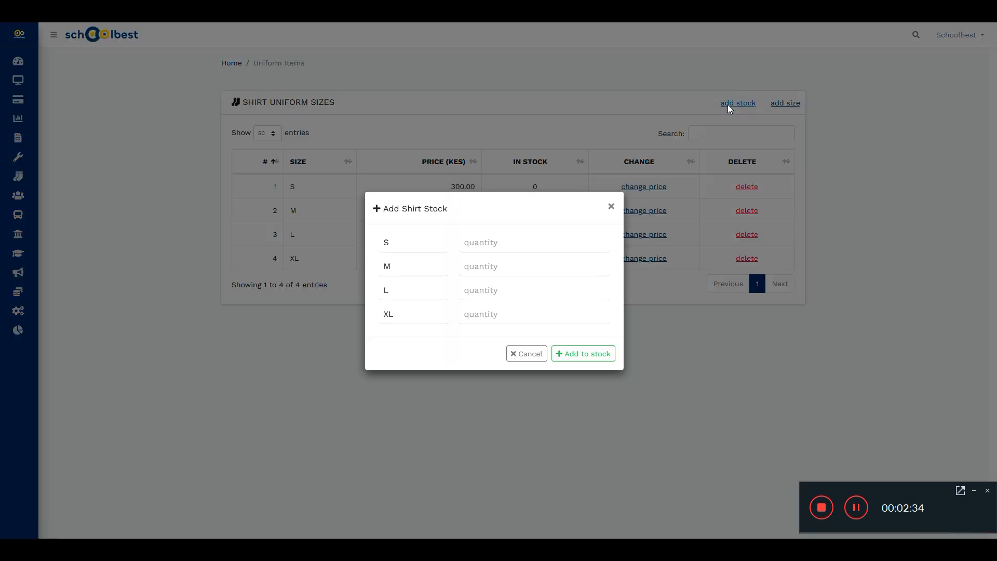
click(472, 241)
text(15)
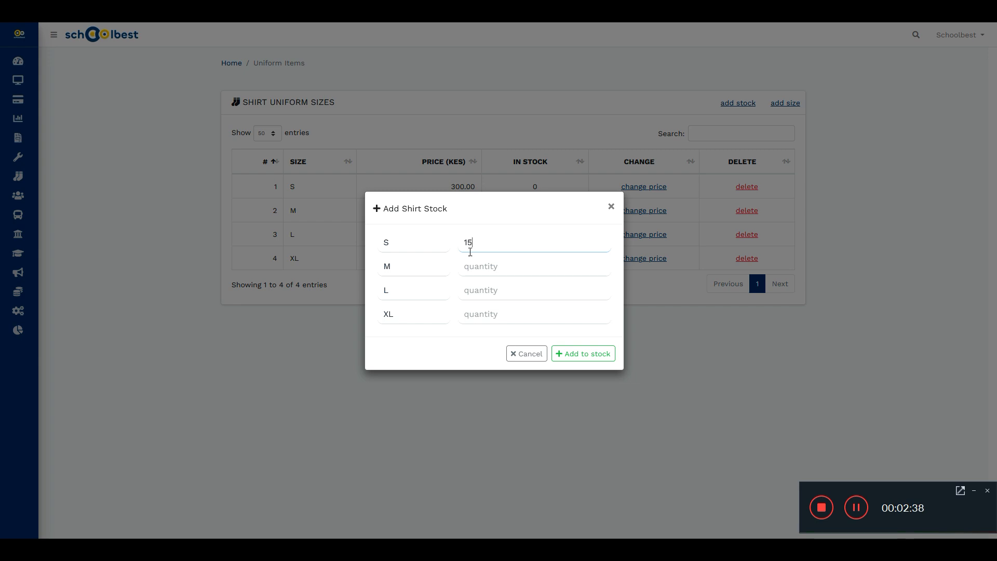
click(476, 267)
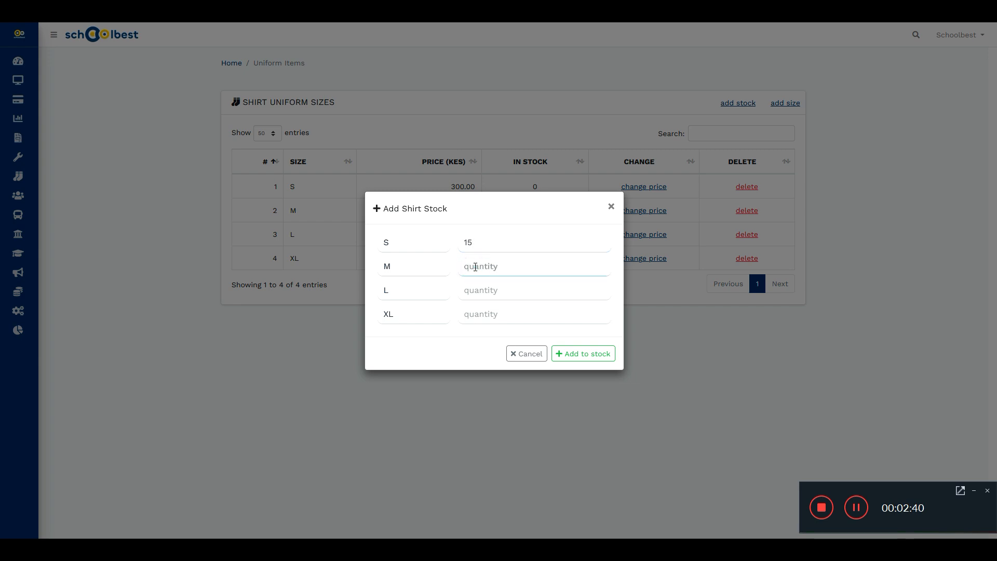
text(10)
click(482, 291)
text(9)
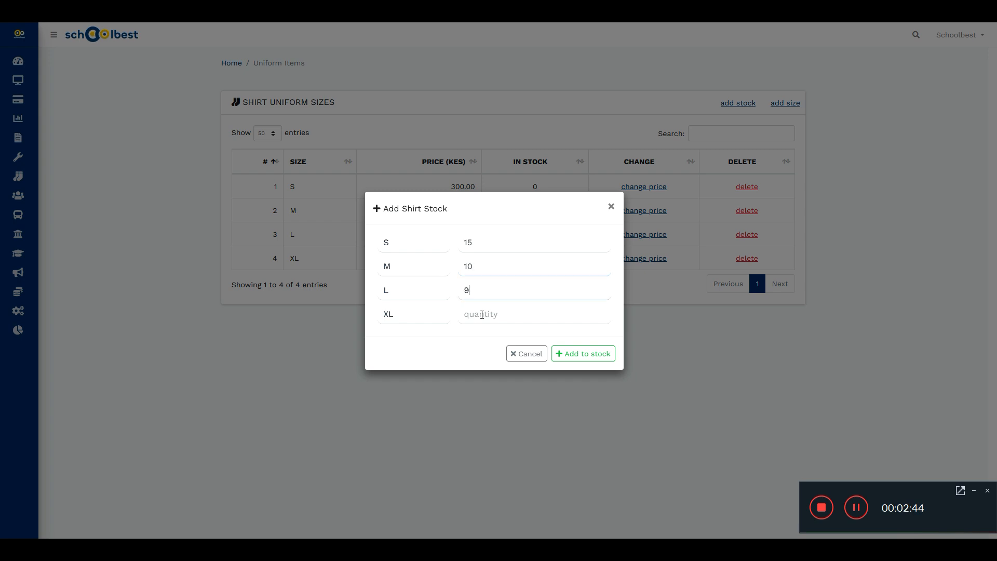
click(481, 315)
text(6)
click(469, 346)
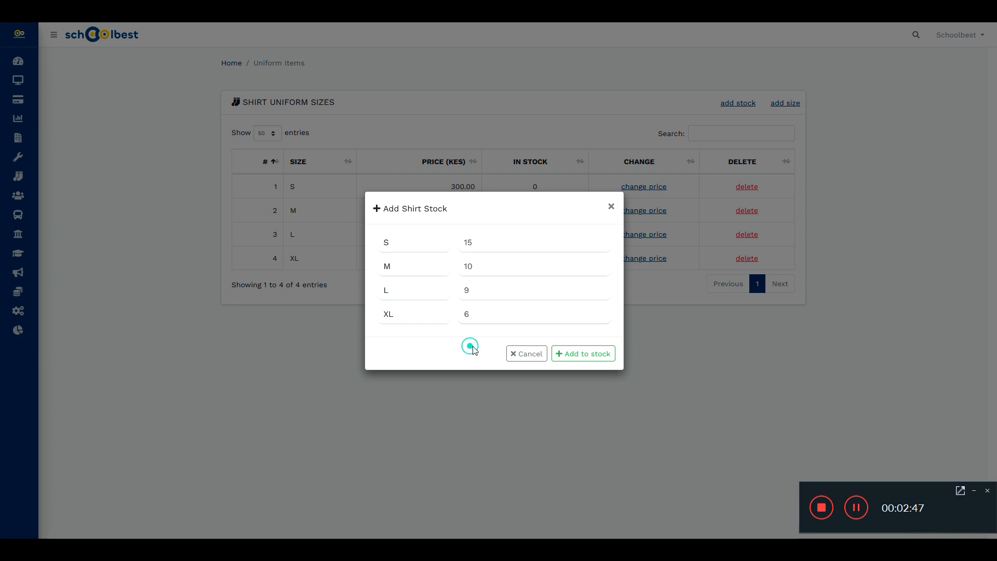
click(582, 355)
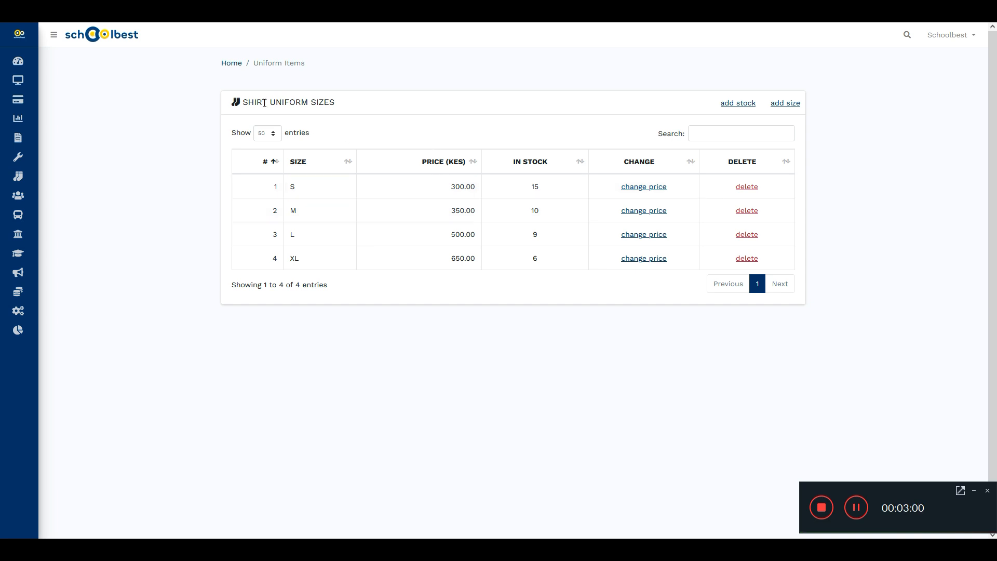
Step: Open the Uniform Cart page from the uniforms section
mouse_move(27, 198)
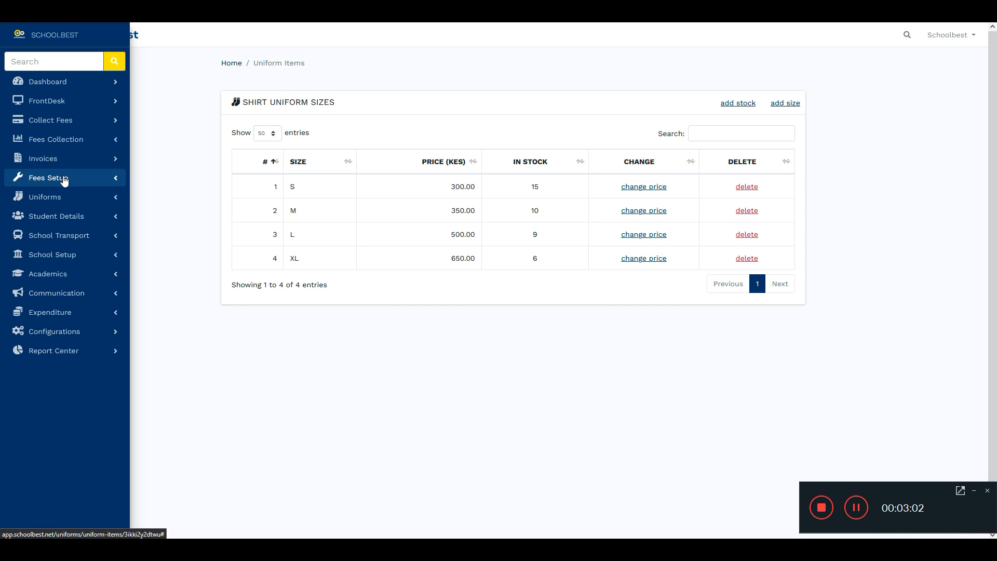
click(57, 201)
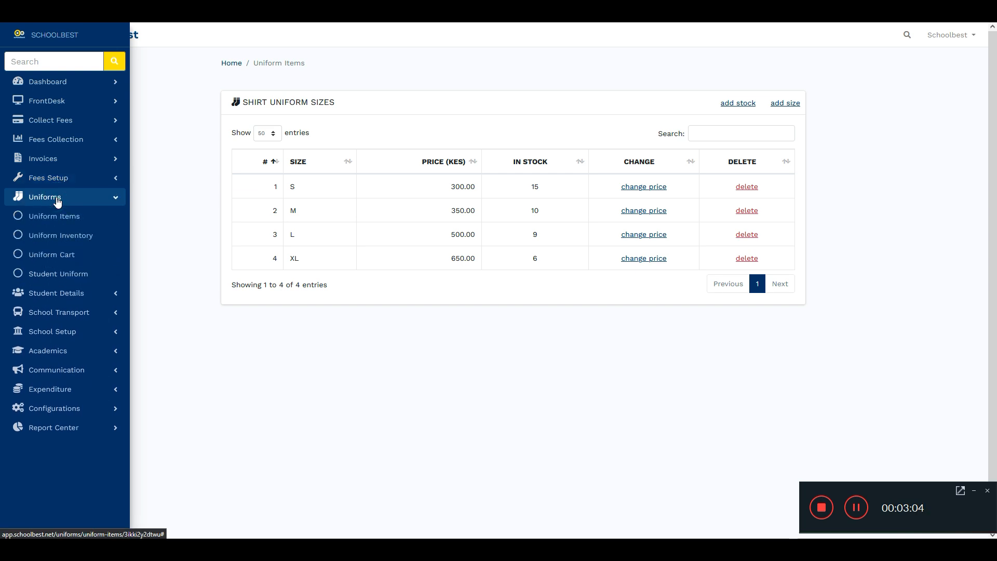
click(47, 257)
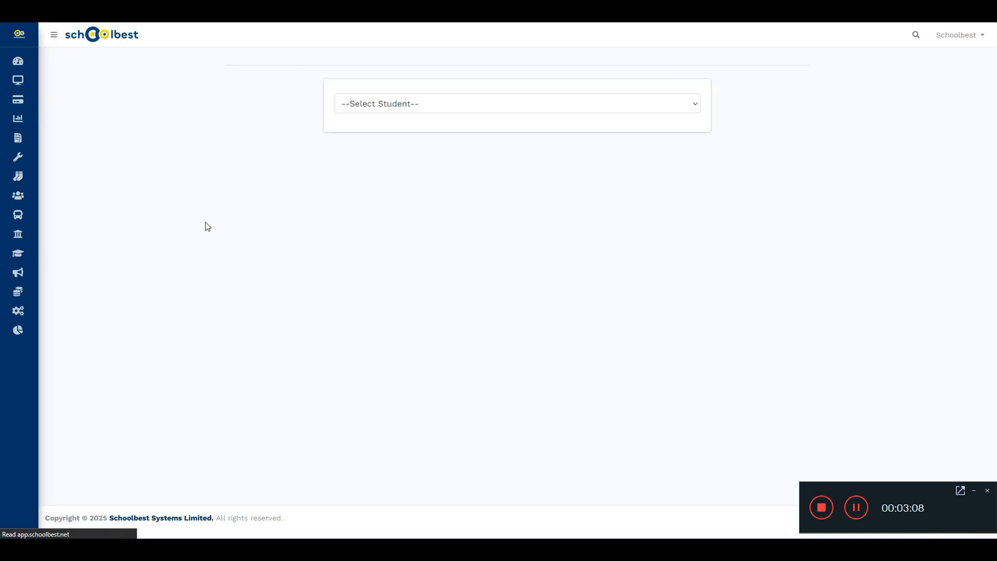
Step: Open the uniform cart for the fourth listed student, in Grade 7, and choose the navy blue unisex sweater in size L
click(469, 104)
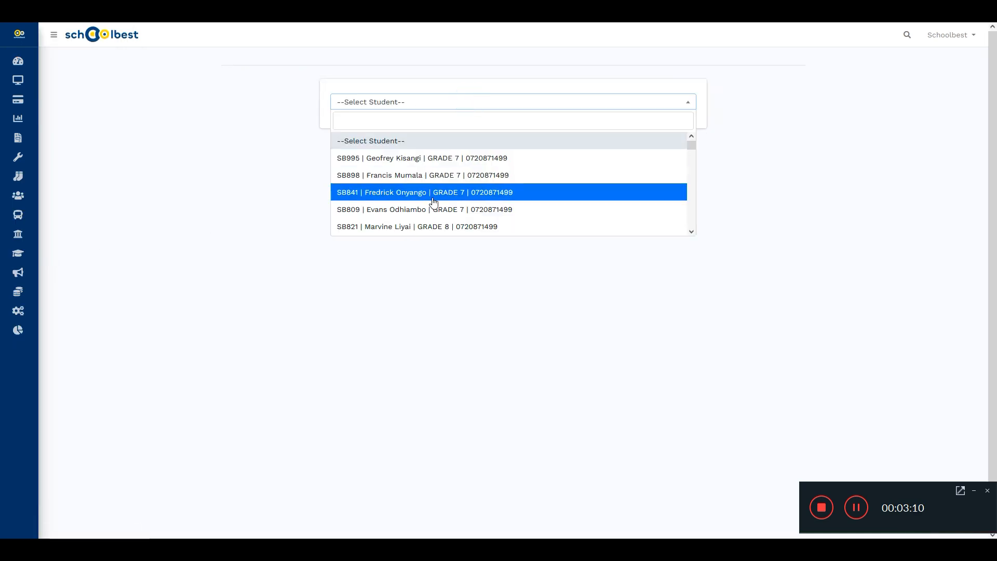
click(422, 212)
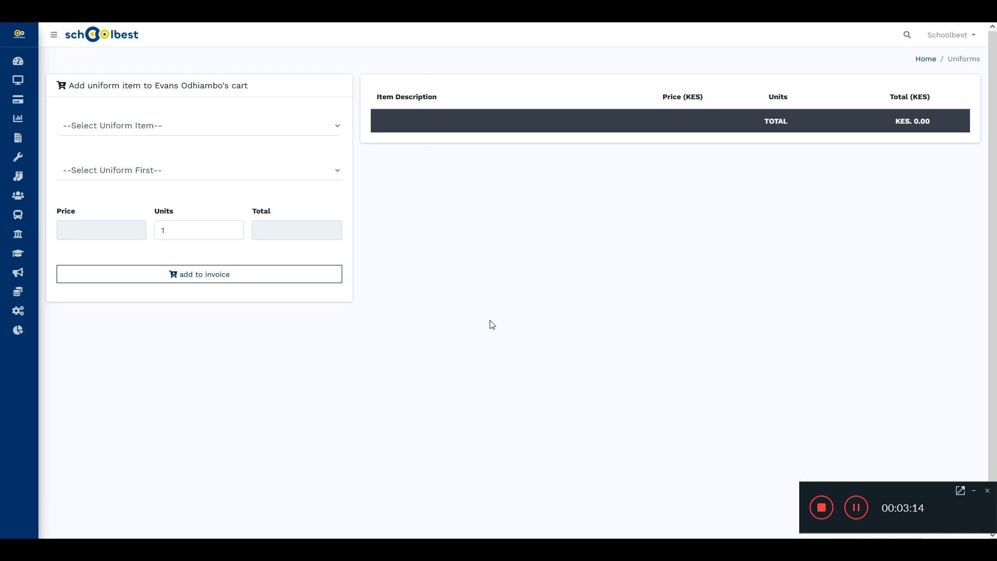
click(129, 127)
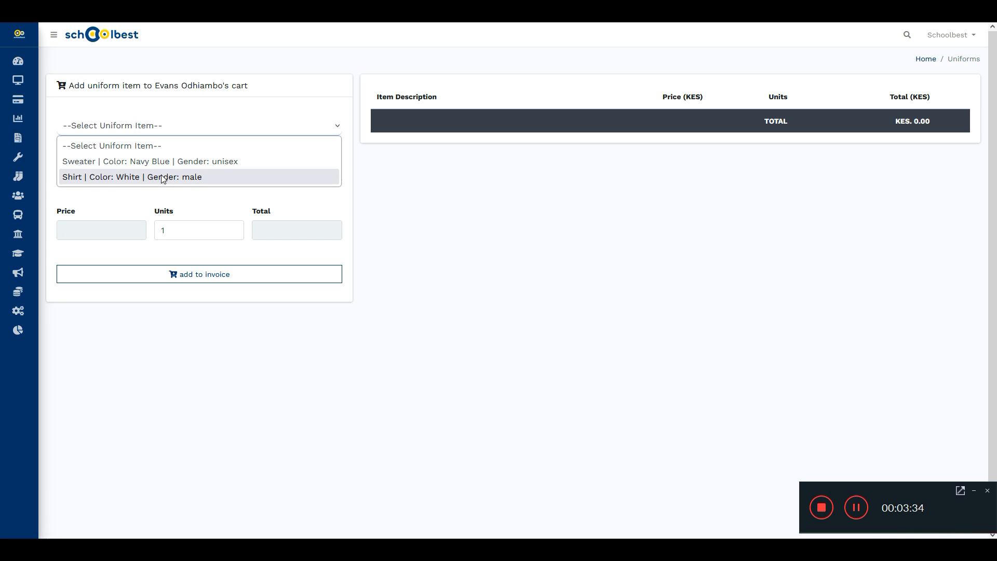
click(123, 161)
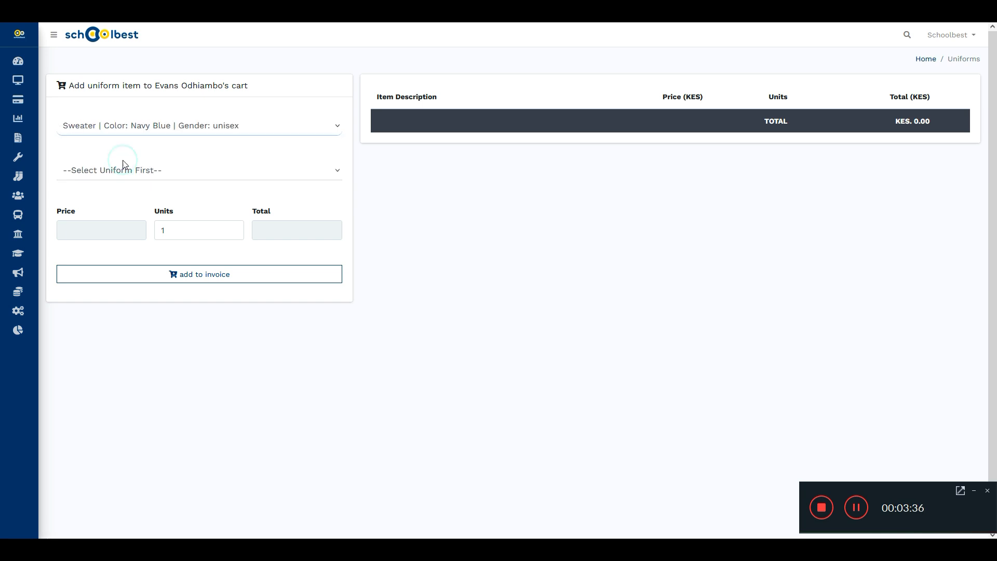
click(118, 175)
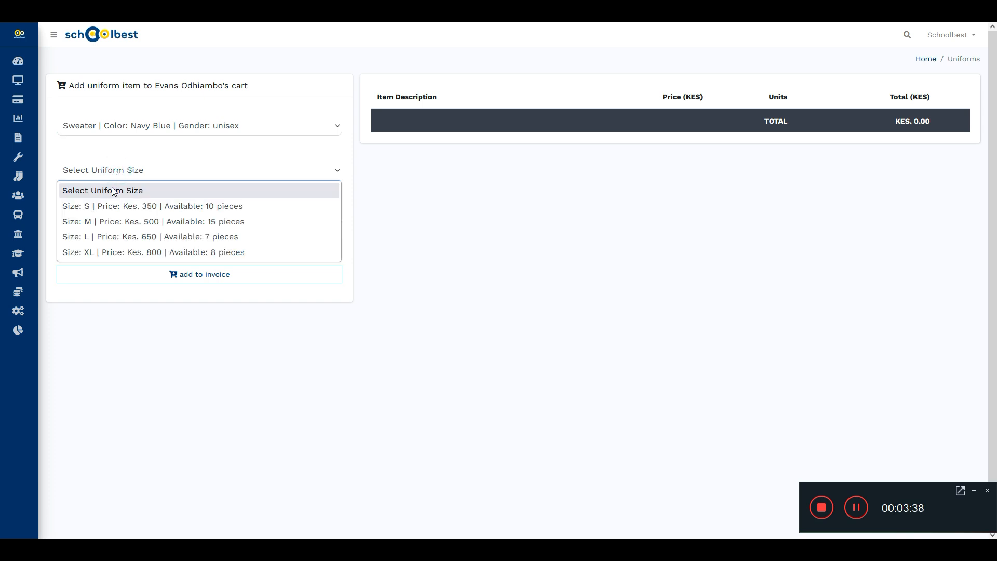
click(107, 232)
Step: Set the sweater quantity to 2 units and add it to the student's invoice
click(173, 231)
key(BackSpace)
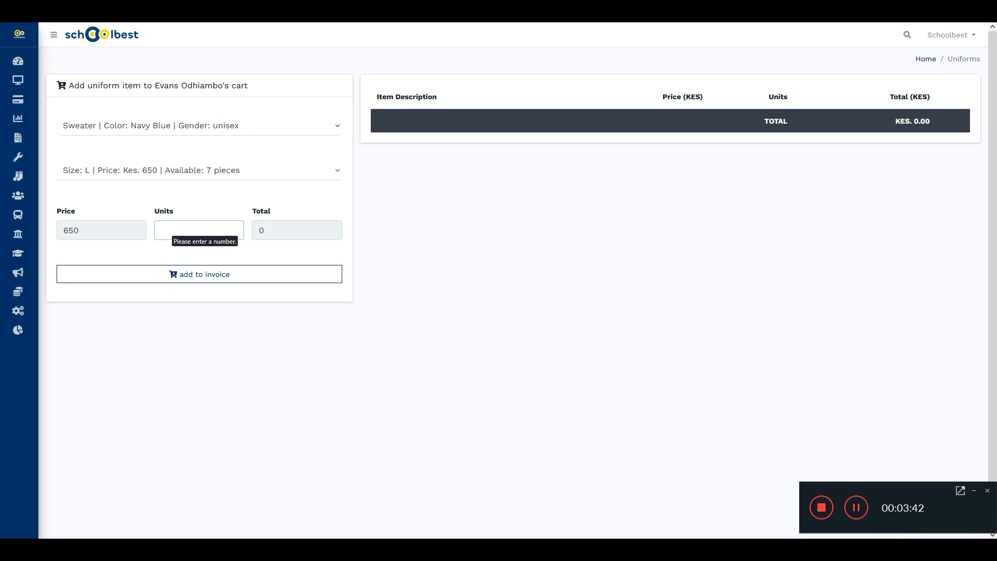
text(2)
click(262, 247)
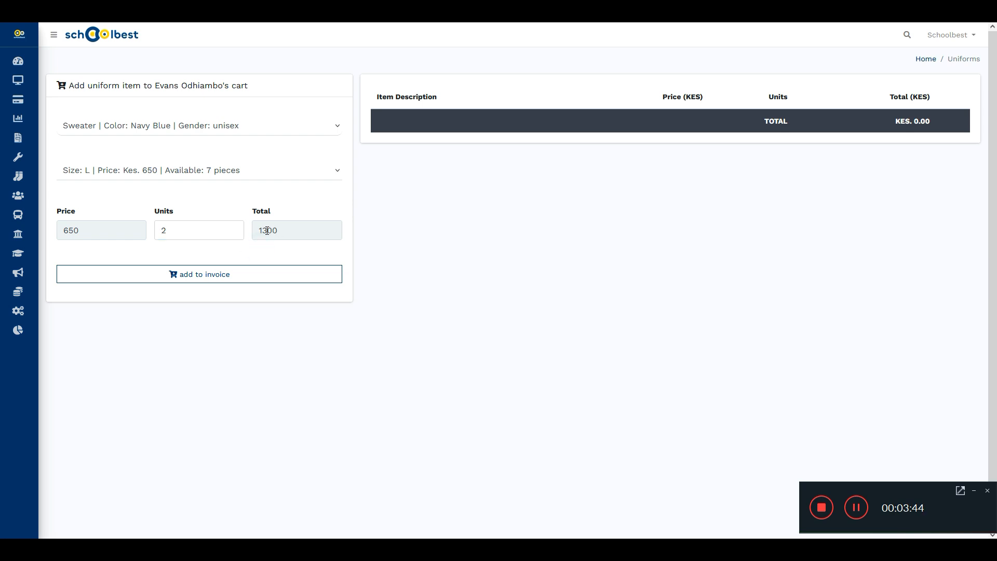
click(195, 278)
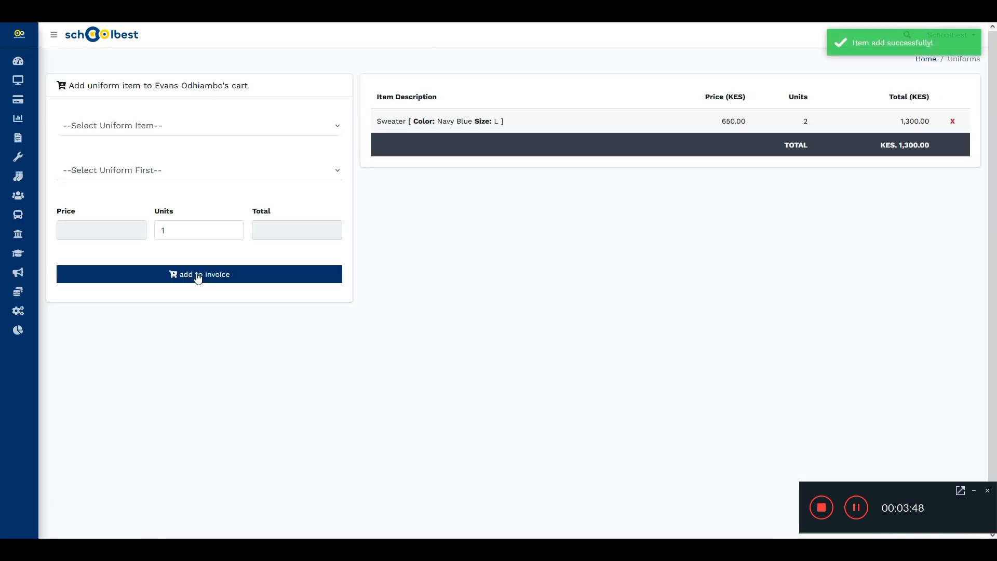
Step: Inspect the sweater's line in the cart, and open and cancel its removal confirmation
drag(378, 122, 510, 118)
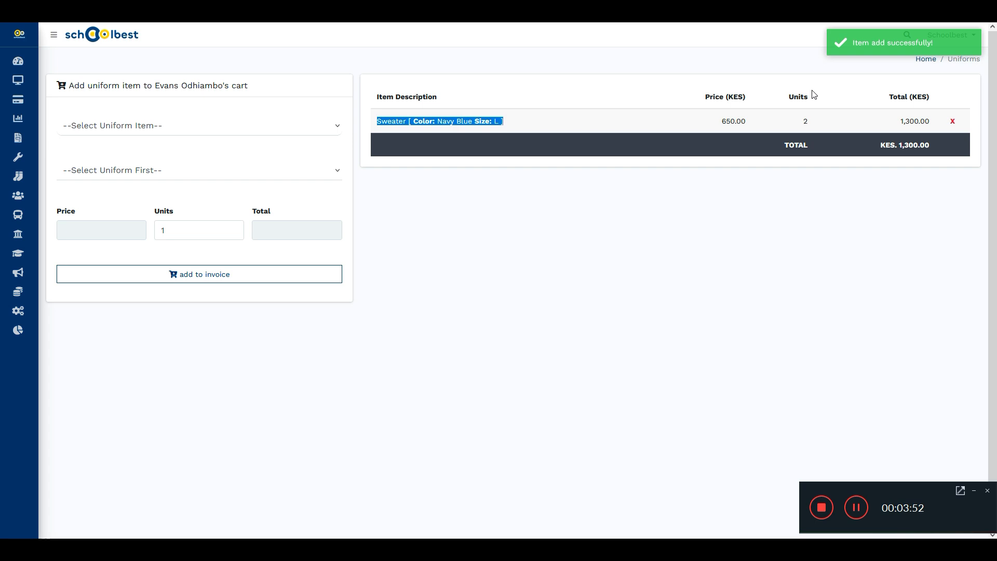
click(523, 121)
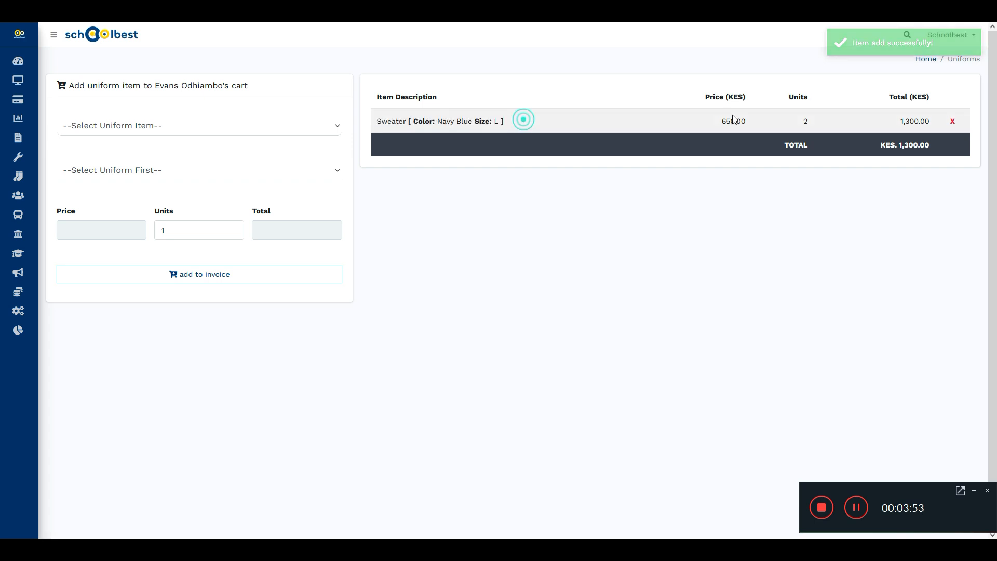
click(953, 122)
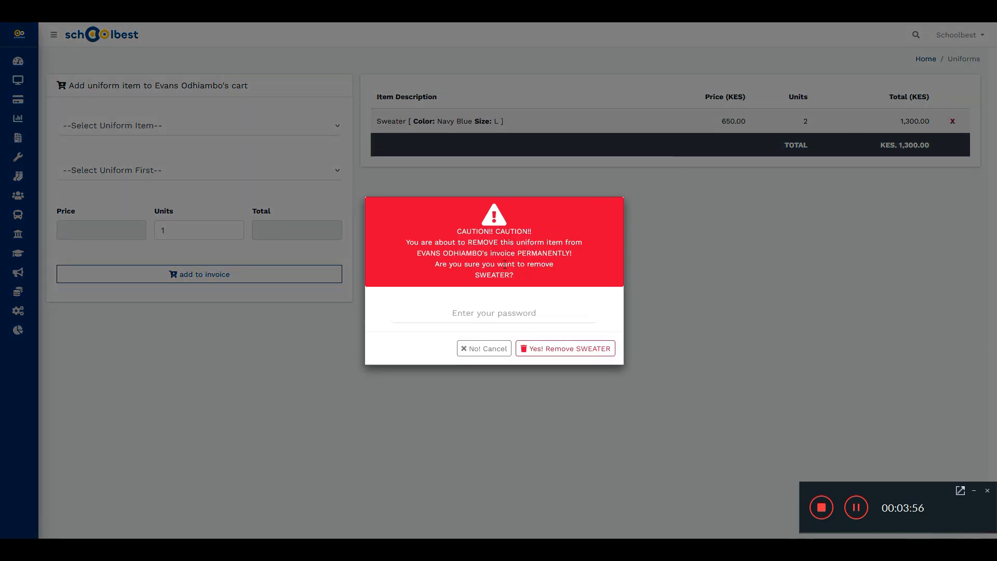
click(477, 354)
Step: Add 3 units of the white male shirt in size L to the student's invoice
click(148, 128)
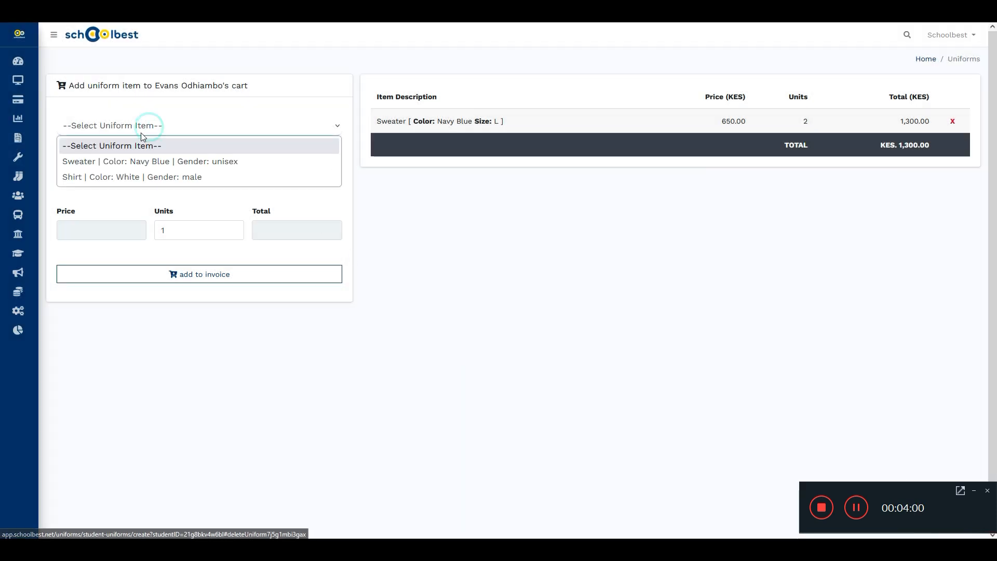
click(114, 177)
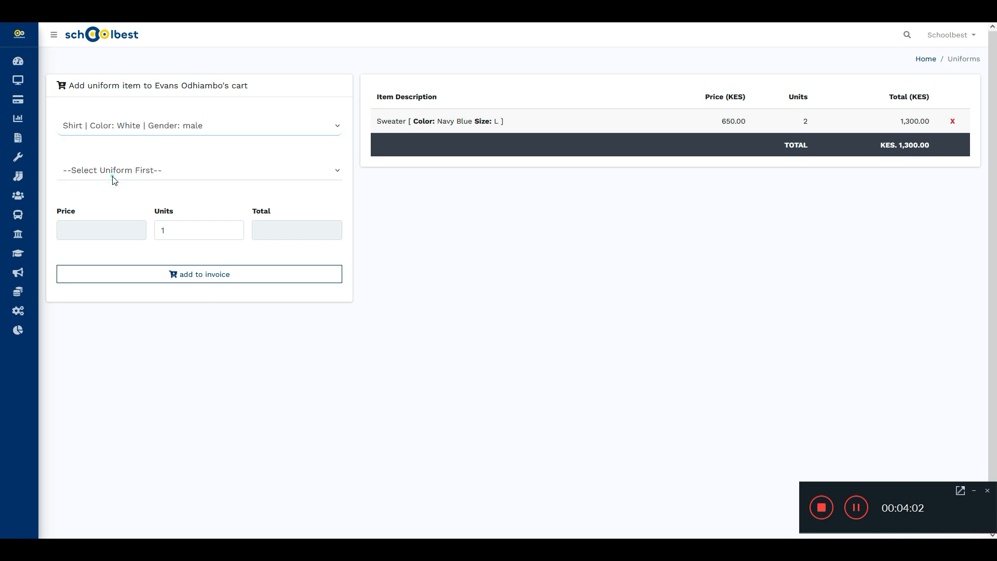
click(116, 178)
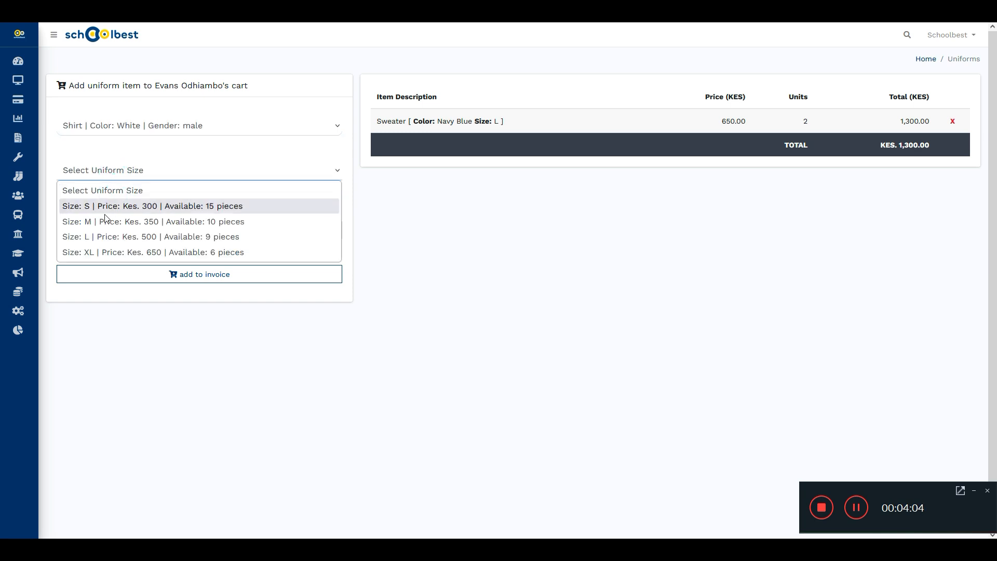
click(106, 236)
click(177, 230)
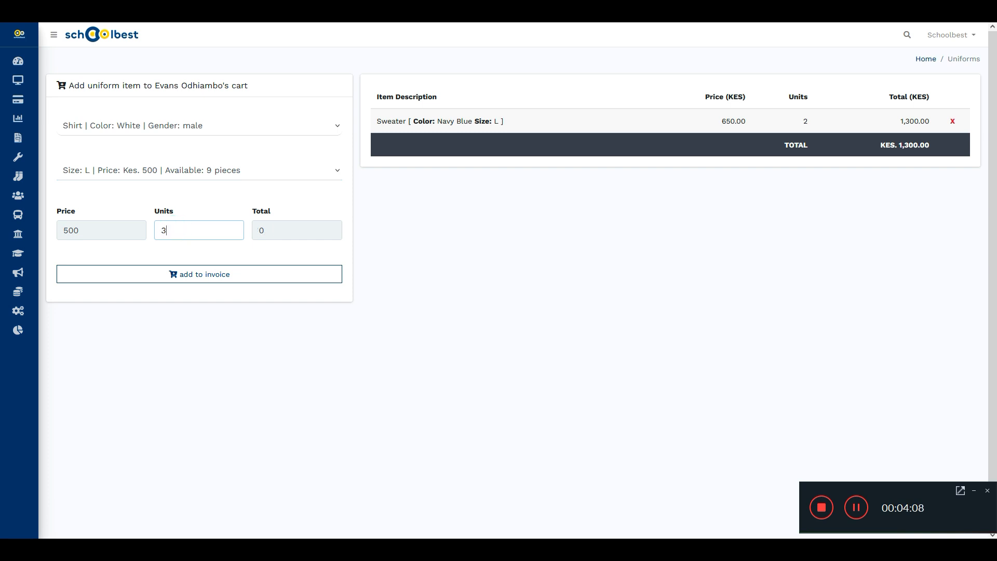
click(222, 249)
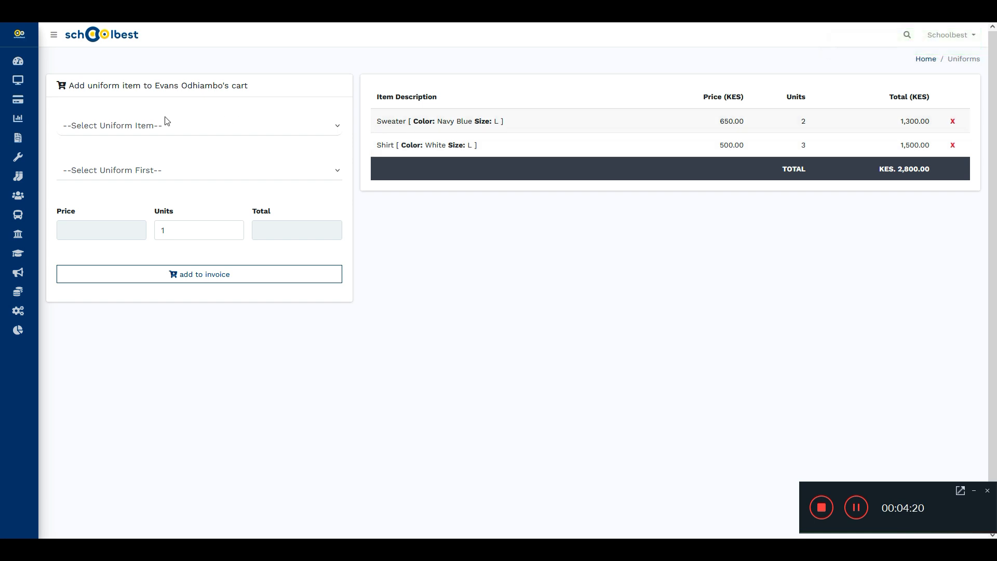
Step: Open the Student Uniform list and view the invoice linked to the same student's sweater entry
mouse_move(16, 190)
click(60, 200)
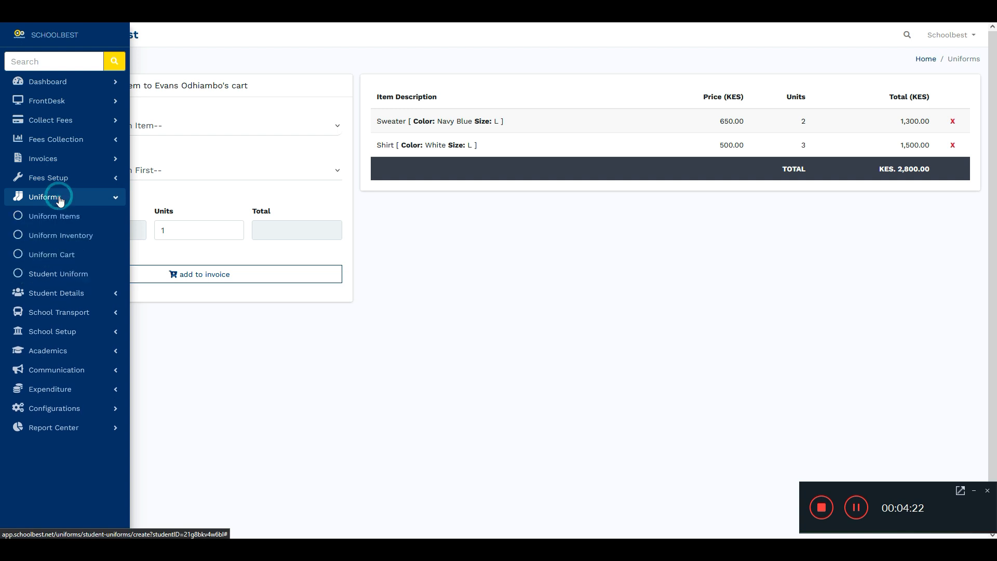
click(52, 275)
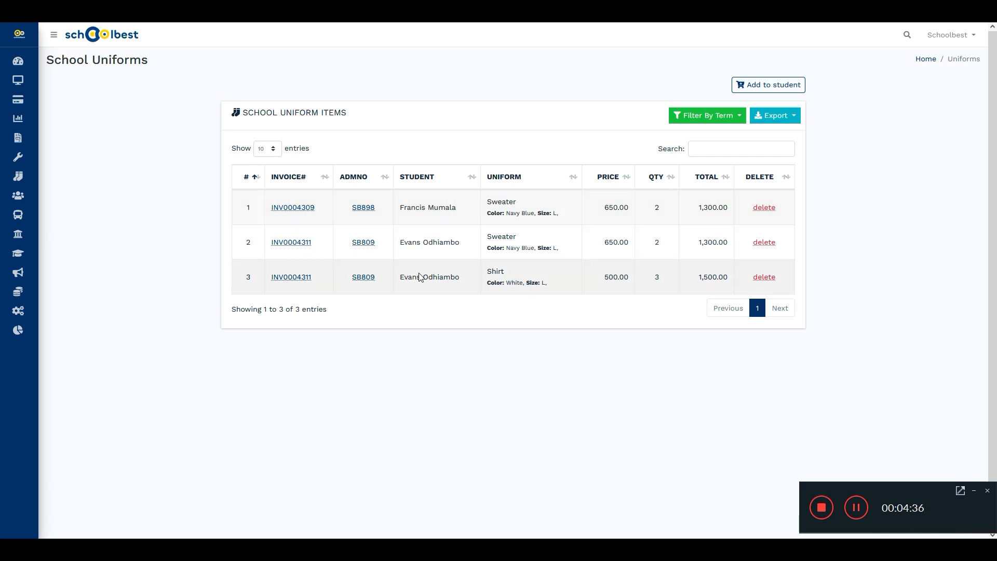
click(292, 246)
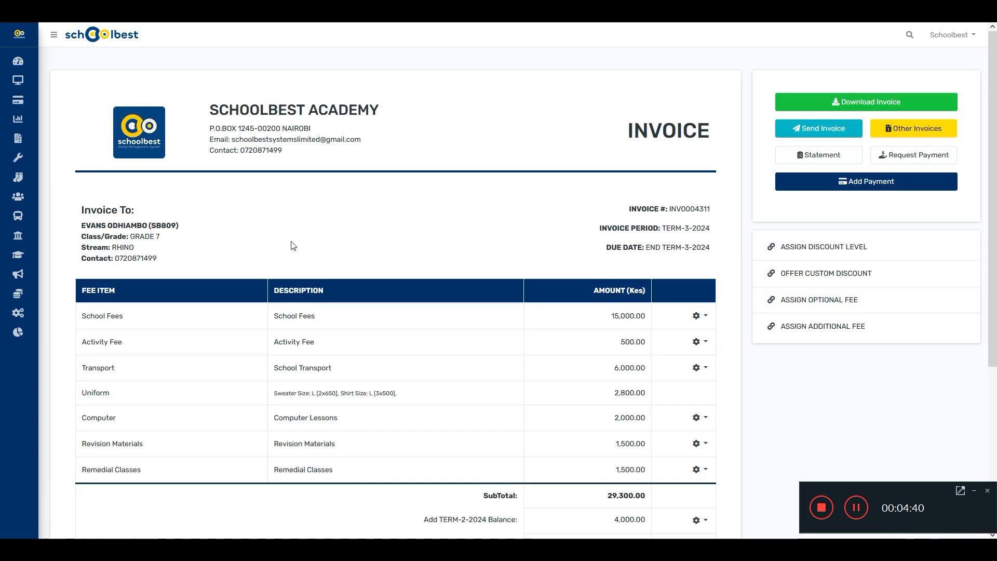
Step: Examine the Uniform line on the student's invoice, checking the sweater and shirt sizes, quantities, unit prices and the charged amount
scroll(342, 206, down, 1)
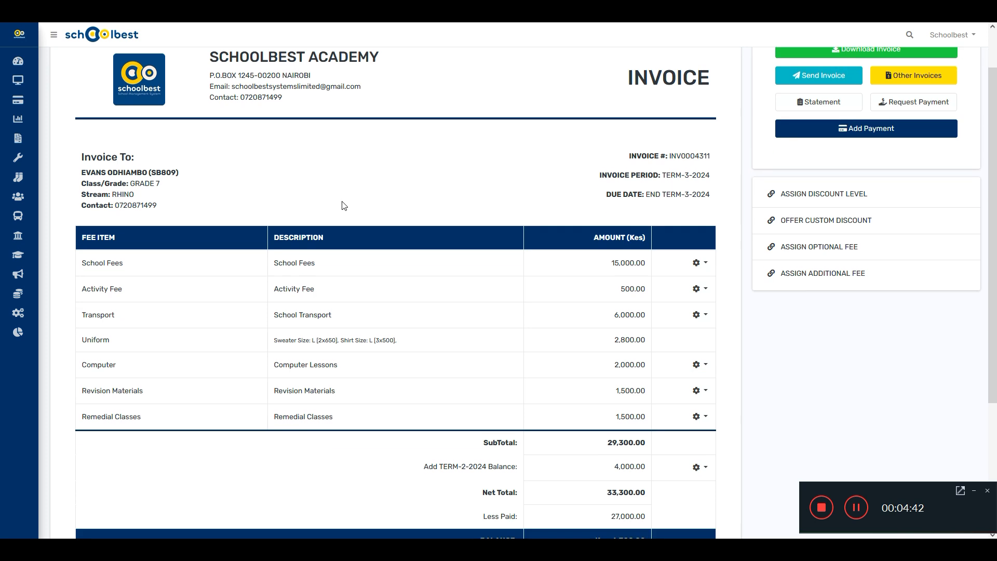
double_click(96, 340)
drag(398, 343, 318, 338)
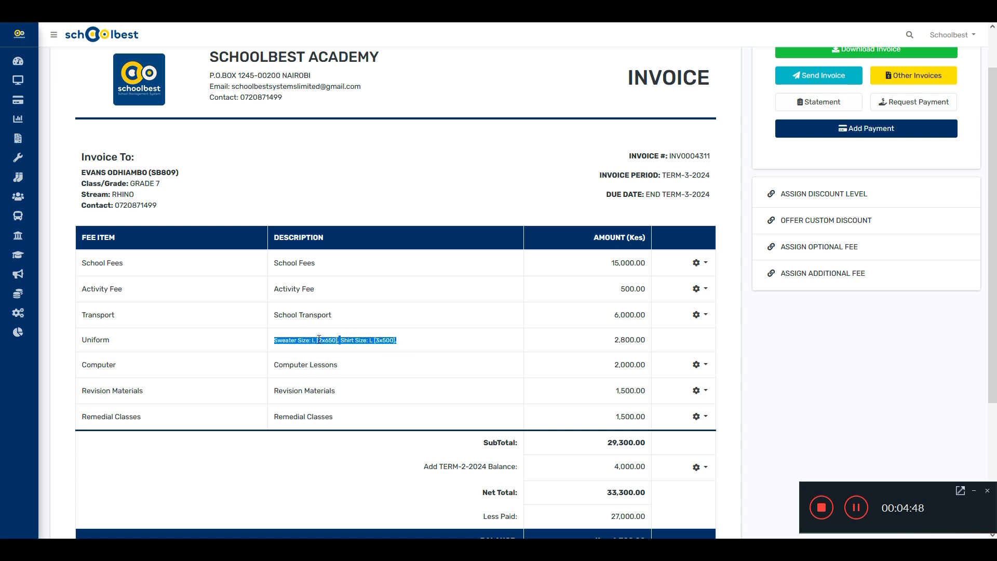
click(443, 344)
double_click(285, 341)
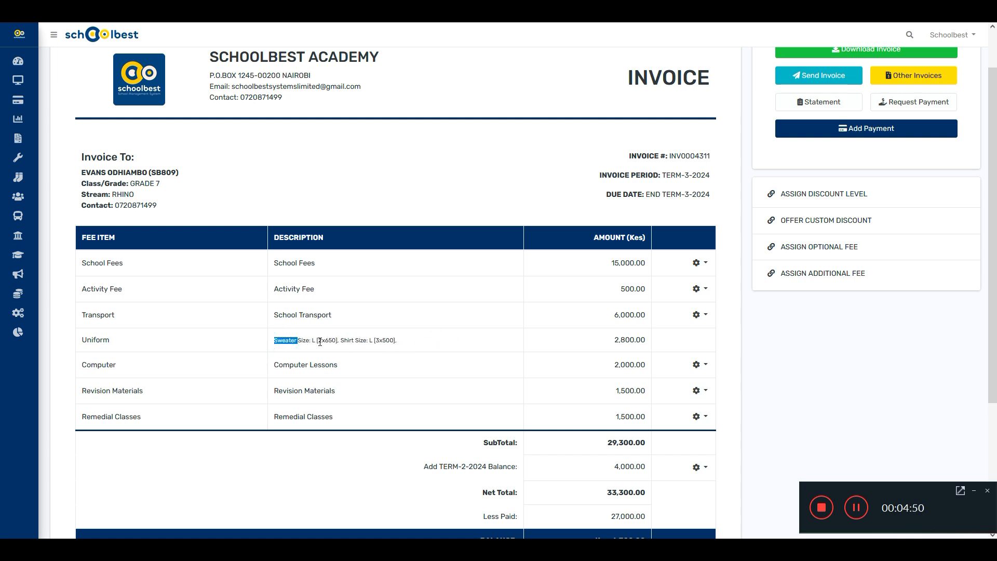
double_click(336, 343)
double_click(388, 340)
drag(613, 343, 642, 340)
click(468, 323)
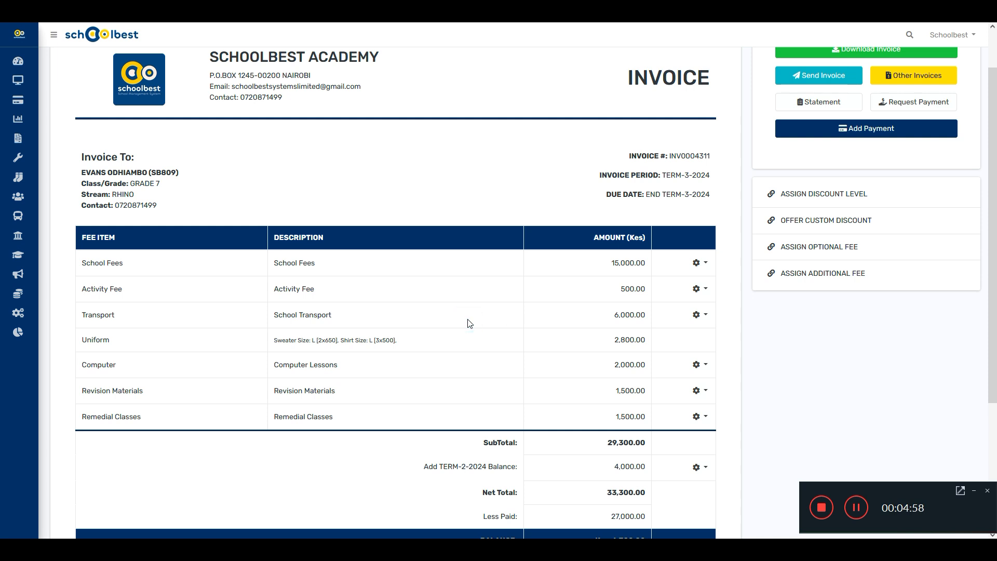